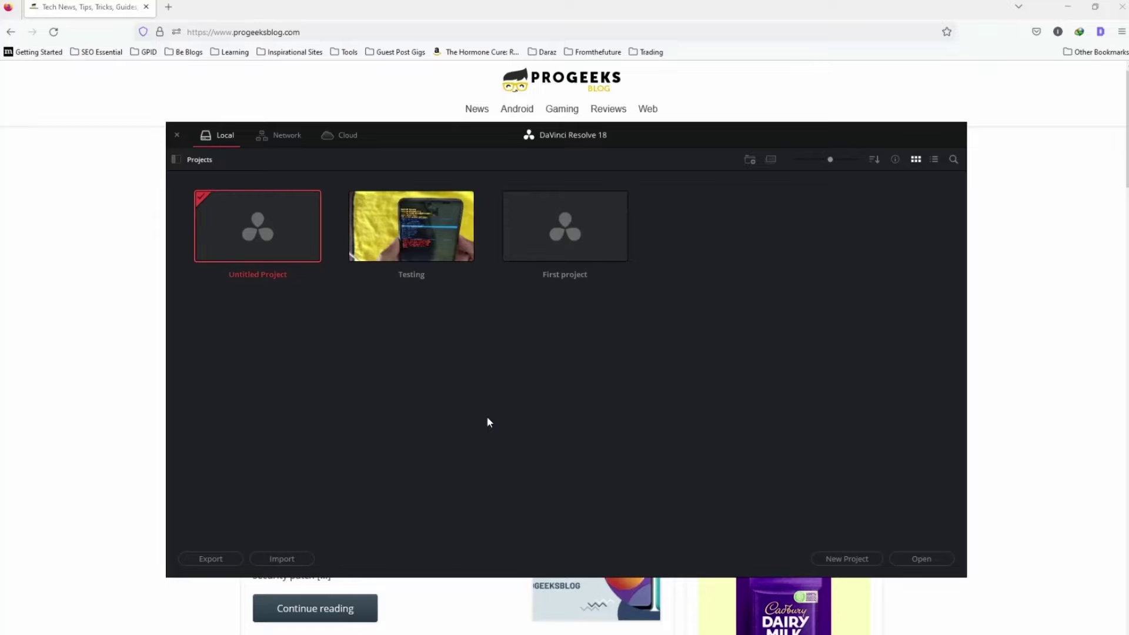
Open the Testing project and play a few seconds of Timeline 4.
{"action": "left_click", "coordinate": [413, 246]}
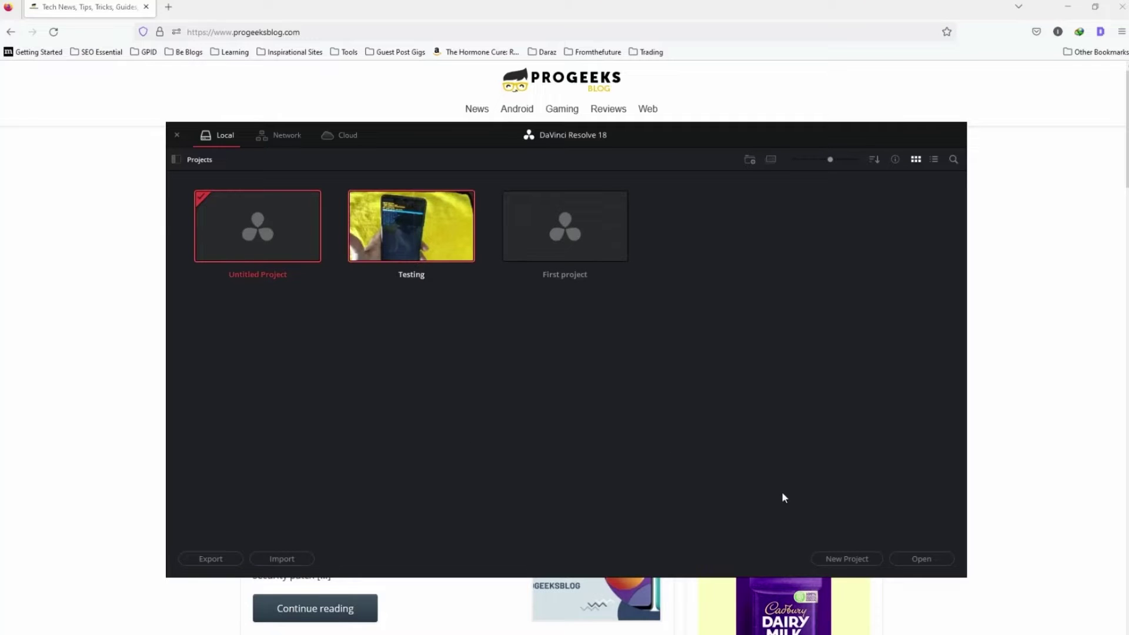
{"action": "left_click", "coordinate": [916, 557]}
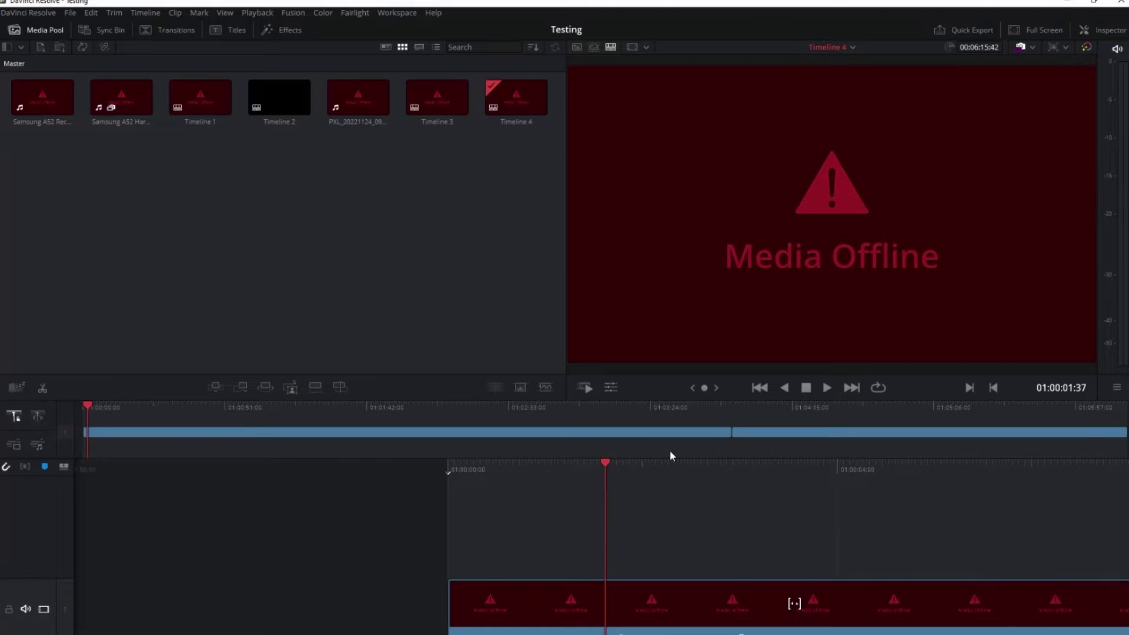
{"action": "key", "text": "space"}
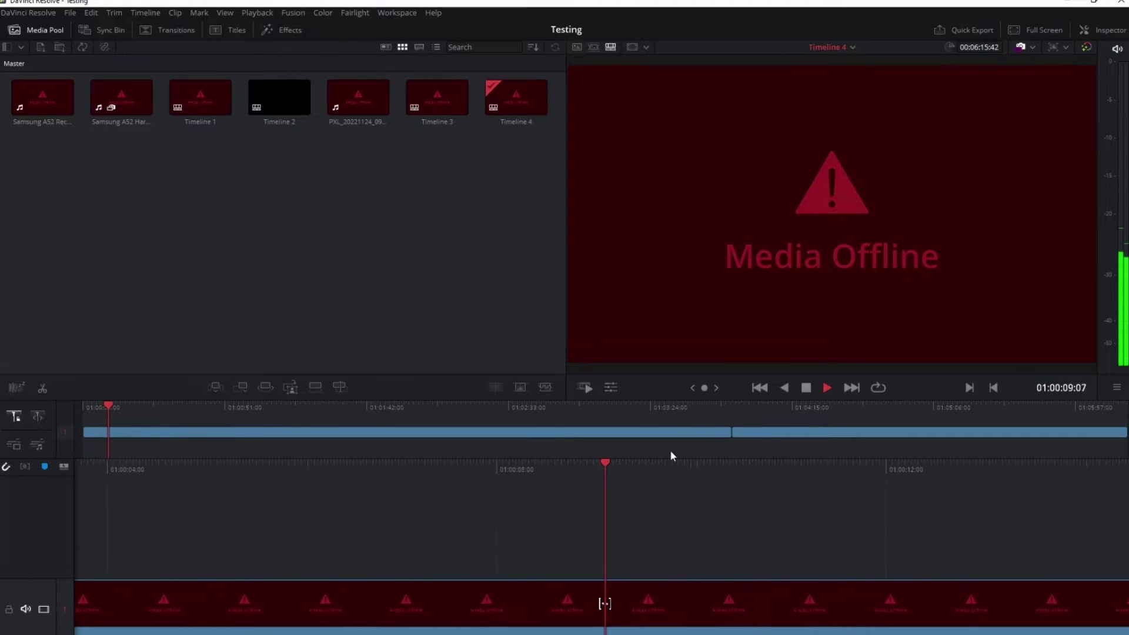
{"action": "key", "text": "space"}
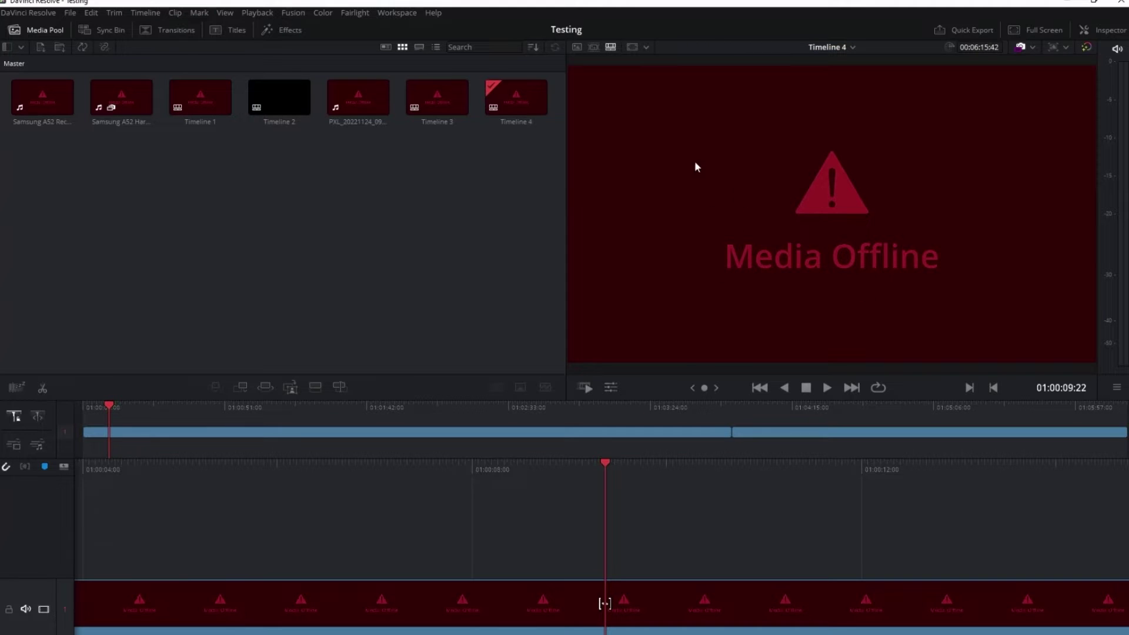
Try to open the file location of the offline clip PXL_20221124_090737983.mp4 from the media pool.
{"action": "left_click", "coordinate": [121, 103]}
{"action": "left_click", "coordinate": [513, 98]}
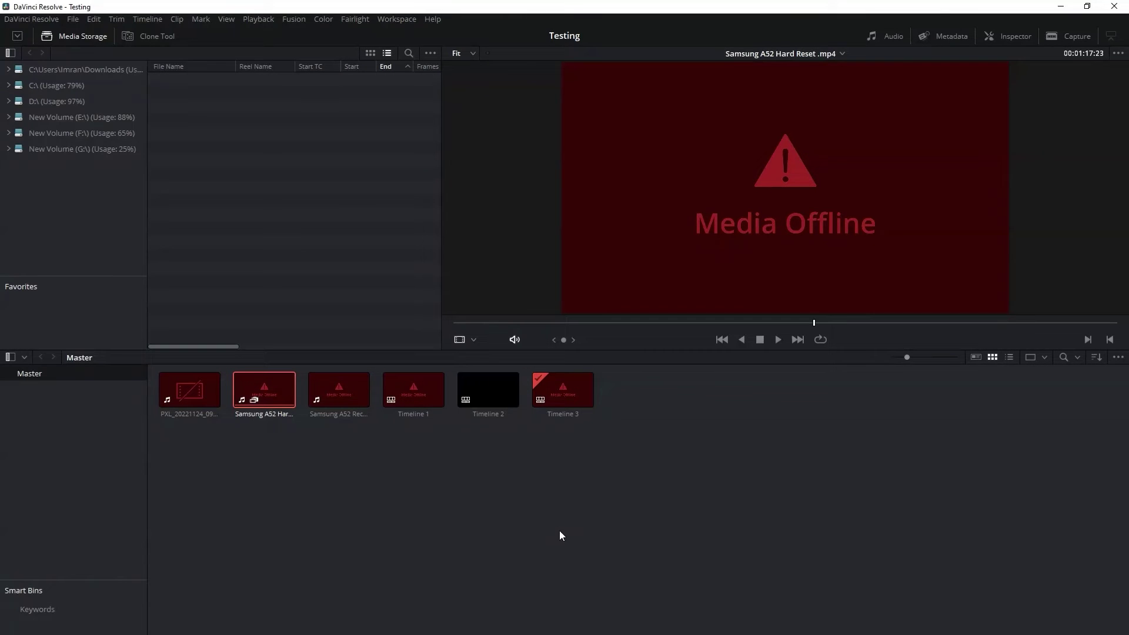
{"action": "left_click", "coordinate": [199, 391]}
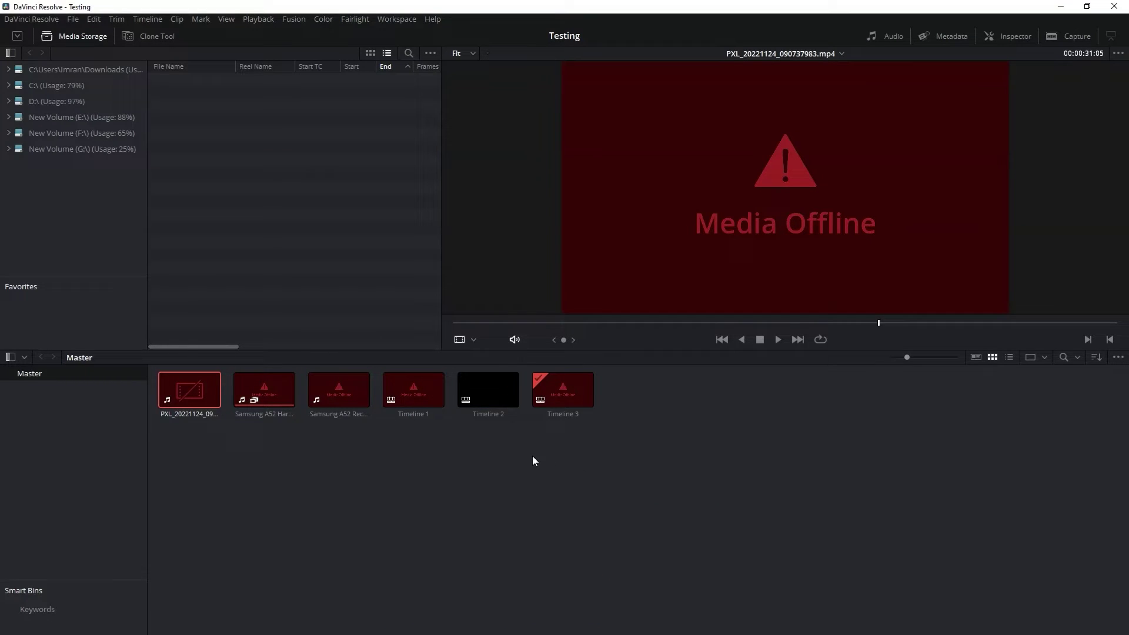
{"action": "right_click", "coordinate": [183, 397]}
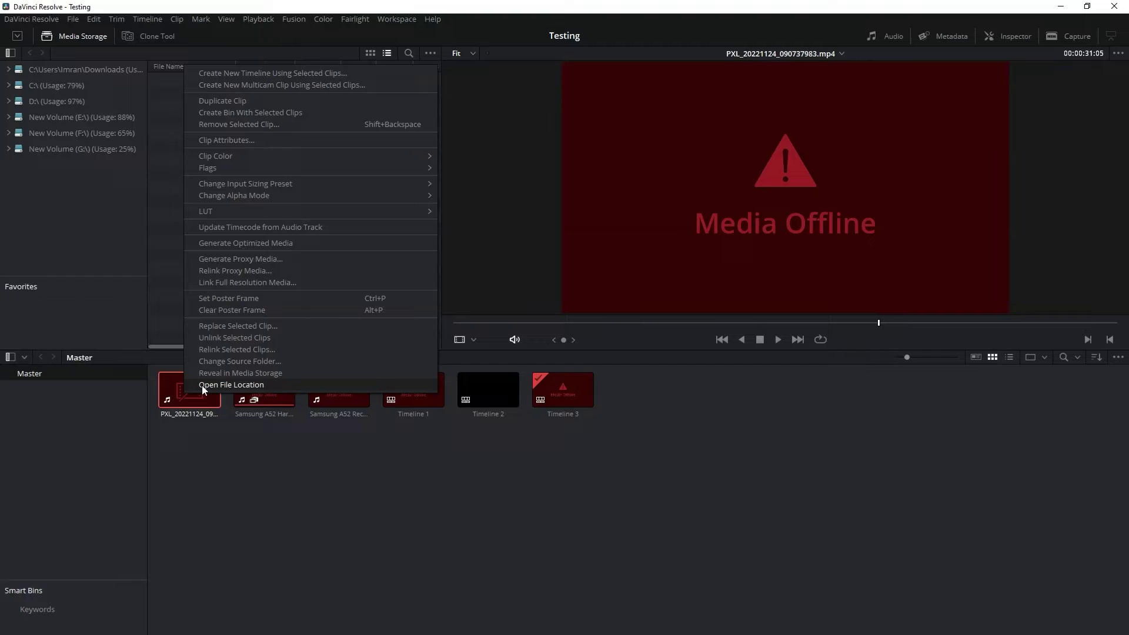
{"action": "left_click", "coordinate": [202, 386]}
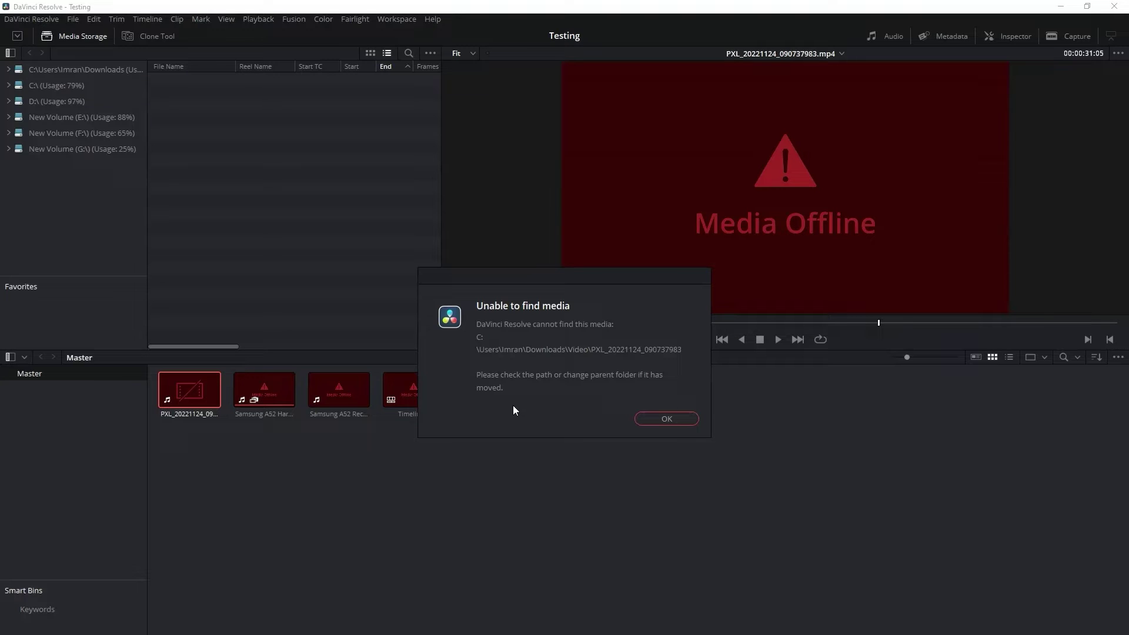
{"action": "left_click", "coordinate": [669, 418]}
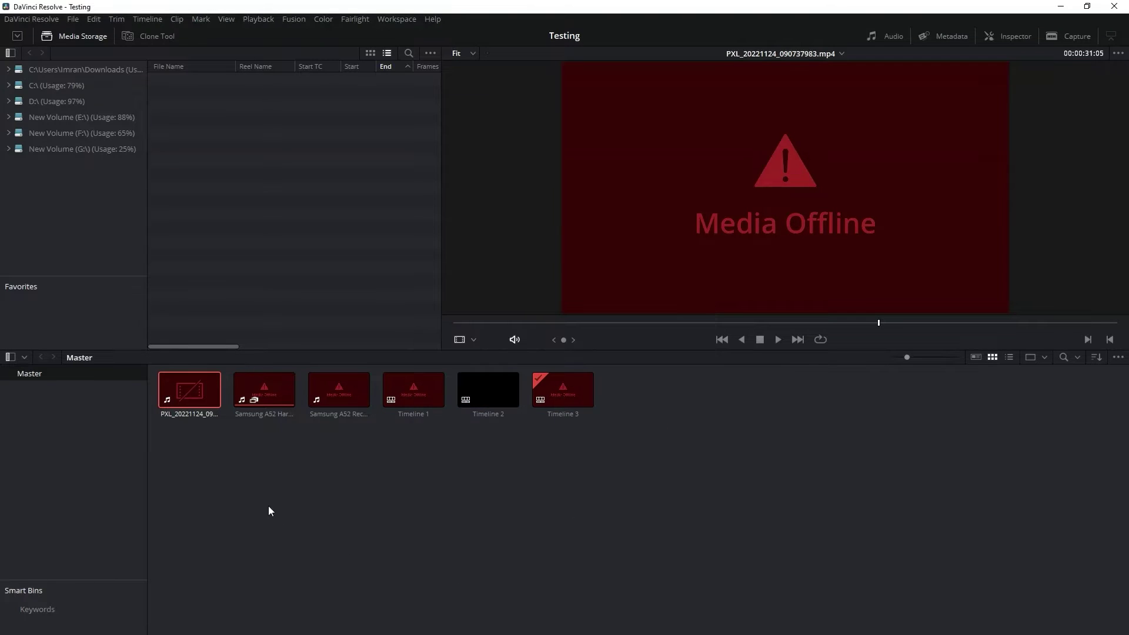
Relink the PXL_20221124_090737983.mp4 clip using Desktop as the source folder.
{"action": "right_click", "coordinate": [183, 399]}
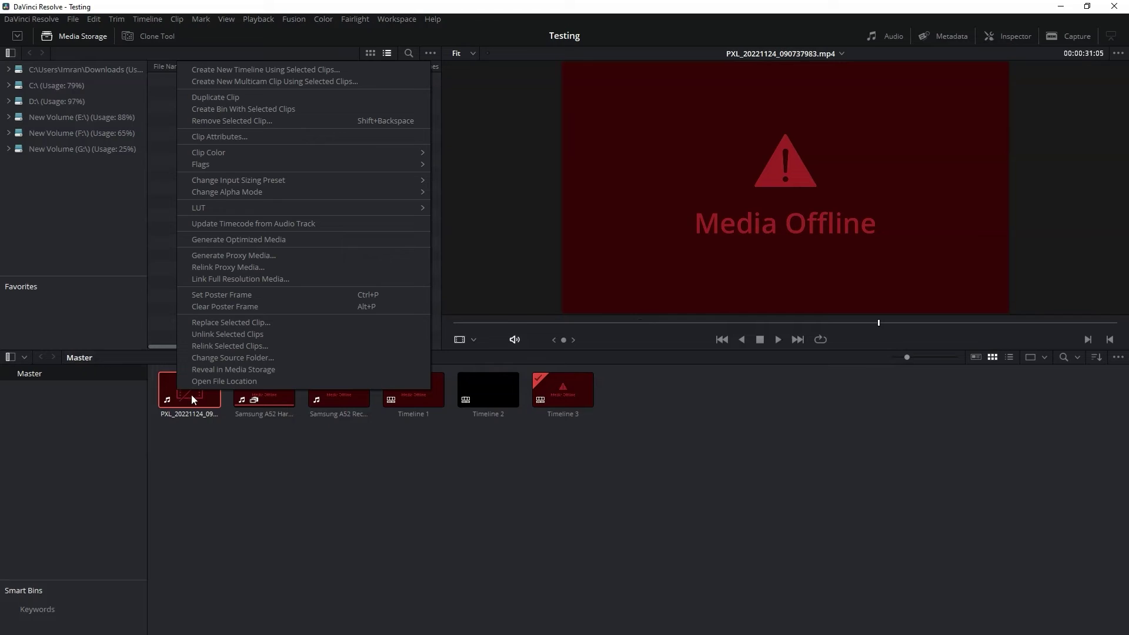
{"action": "left_click", "coordinate": [214, 346]}
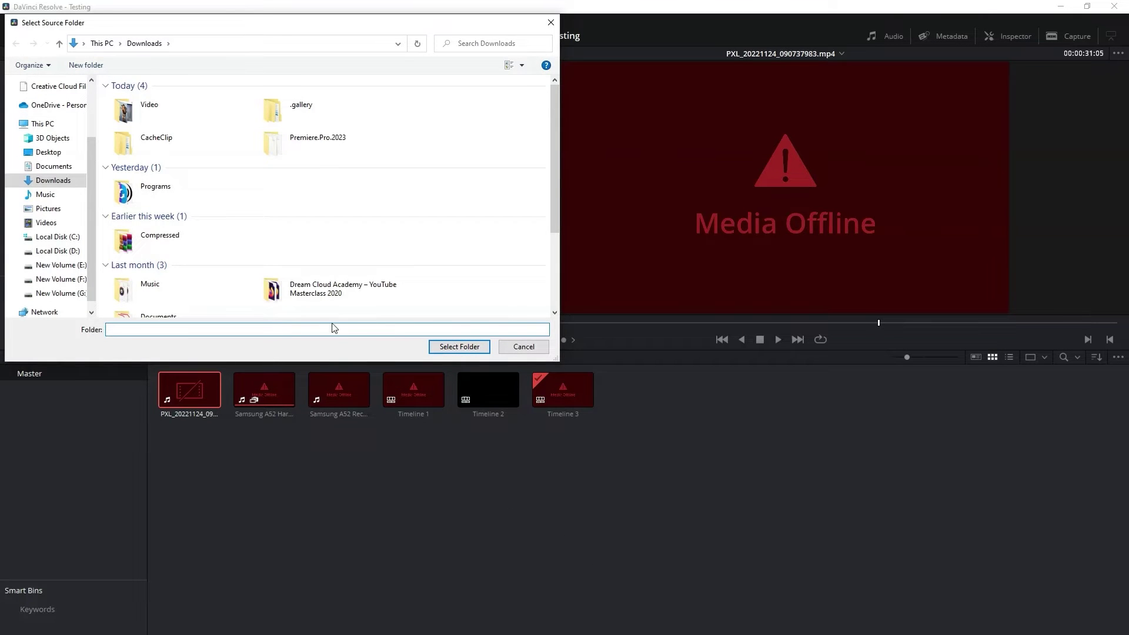
{"action": "left_click", "coordinate": [62, 153]}
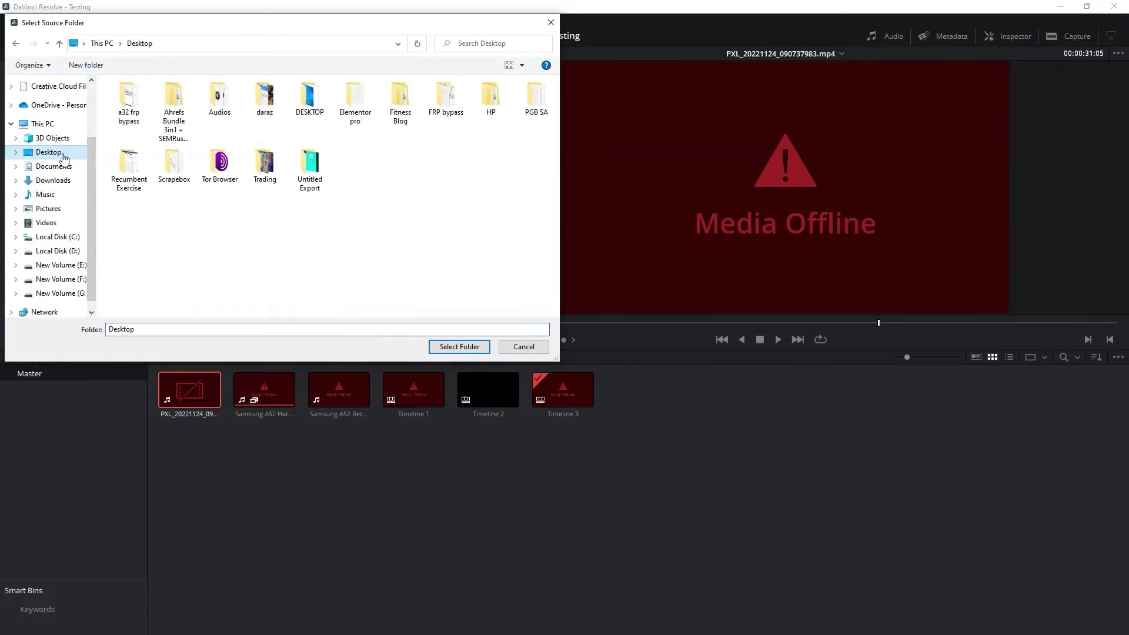
{"action": "left_click", "coordinate": [454, 348]}
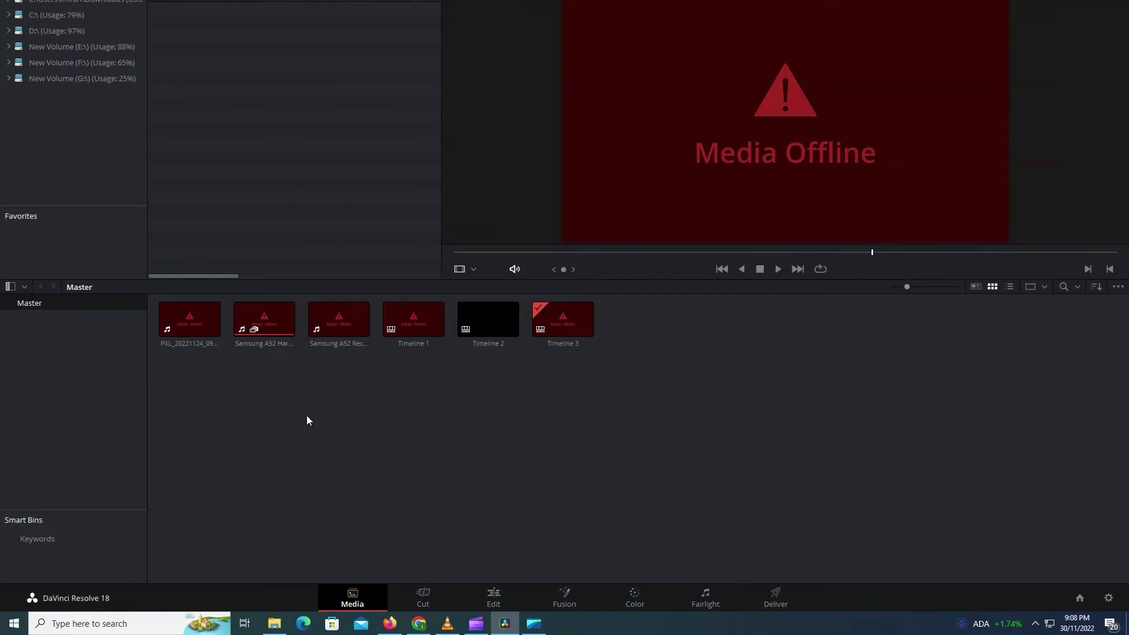
Open the file location of the Samsung A52 Hard Reset clip, check its Photos-001 folder, and close the folder.
{"action": "right_click", "coordinate": [263, 319]}
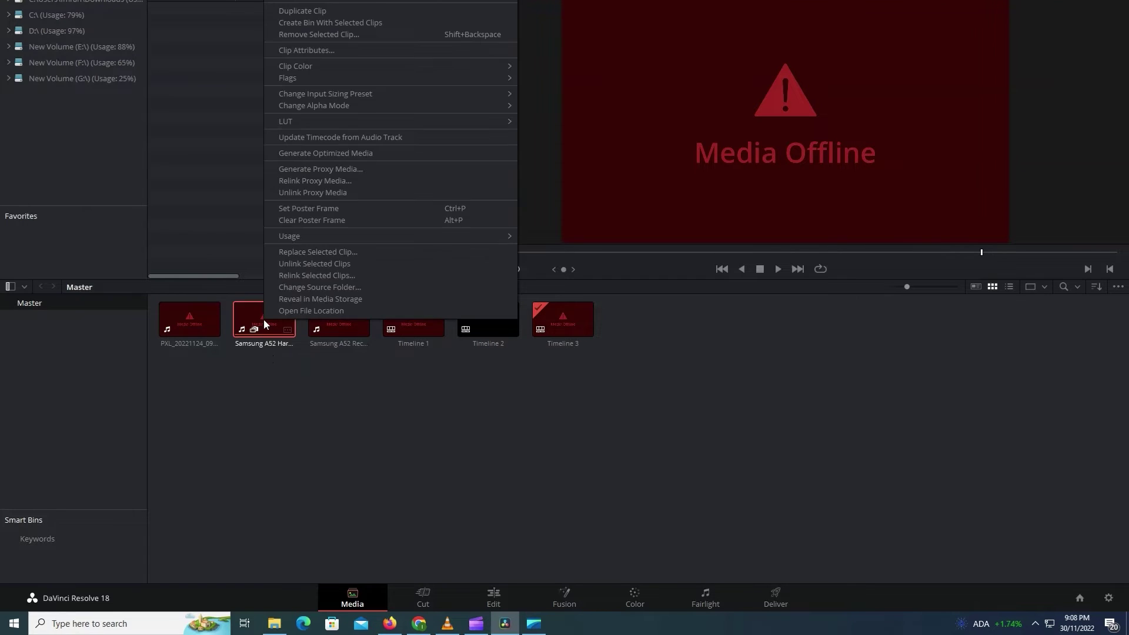
{"action": "left_click", "coordinate": [316, 311]}
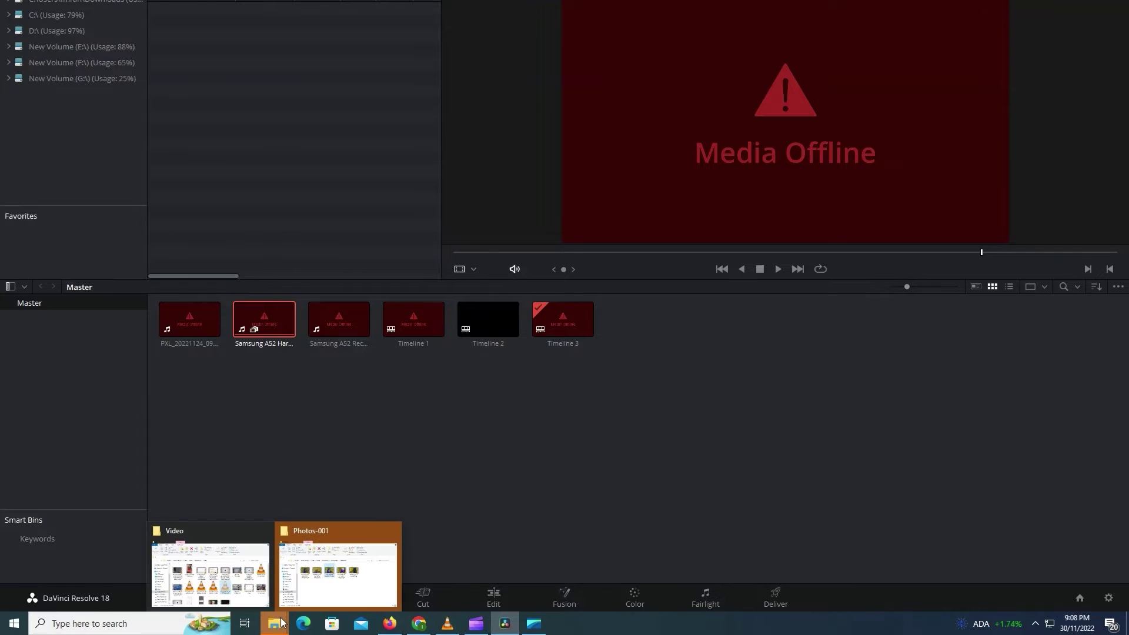
{"action": "left_click", "coordinate": [290, 606]}
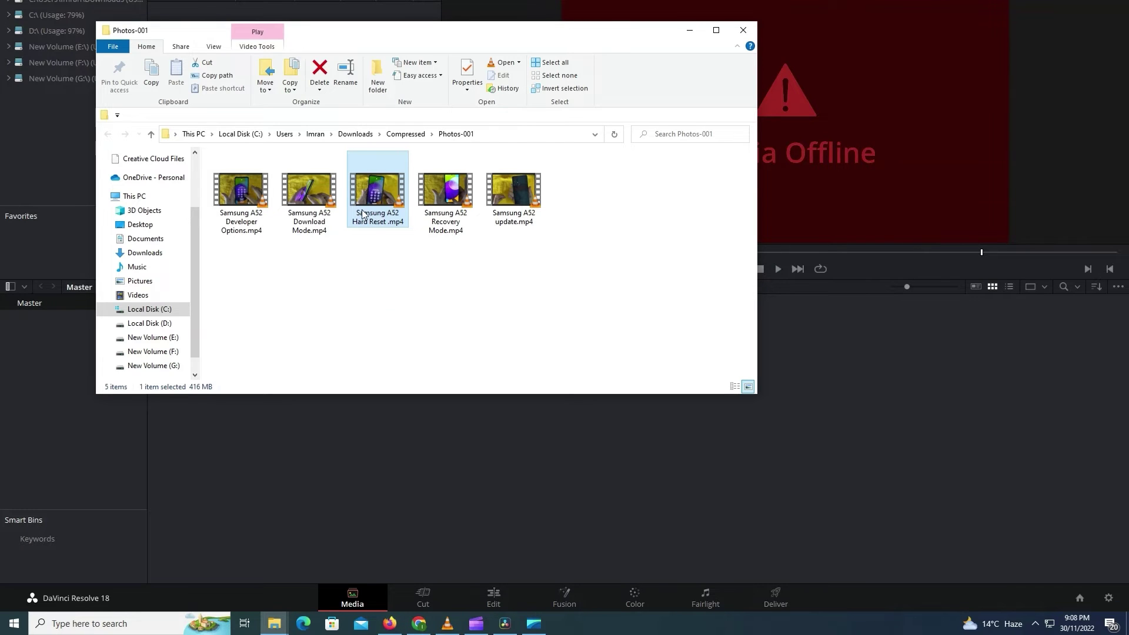
{"action": "left_click", "coordinate": [390, 261]}
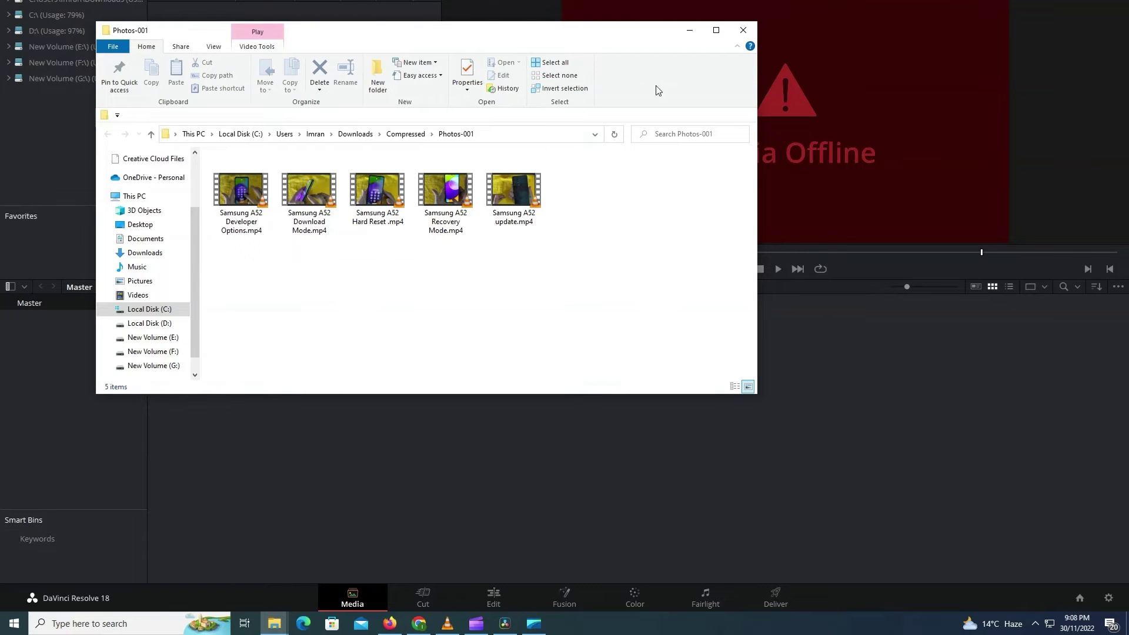
{"action": "left_click", "coordinate": [743, 30]}
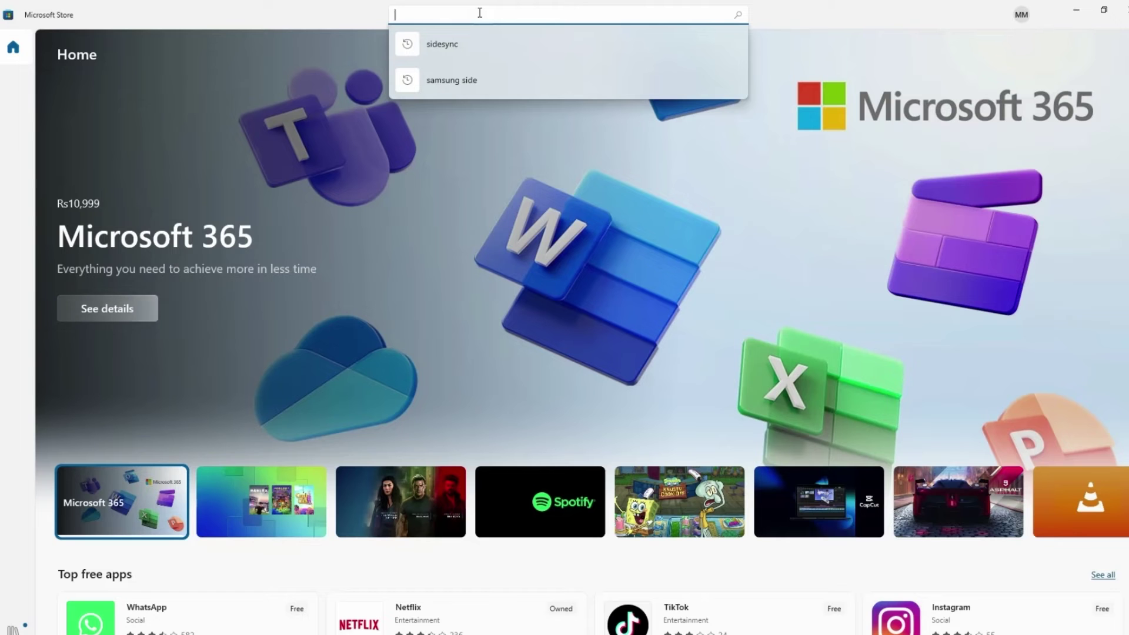
Search Microsoft Store for "hevc" and open the HEVC Video Extensions app page.
{"action": "type", "text": "hevc"}
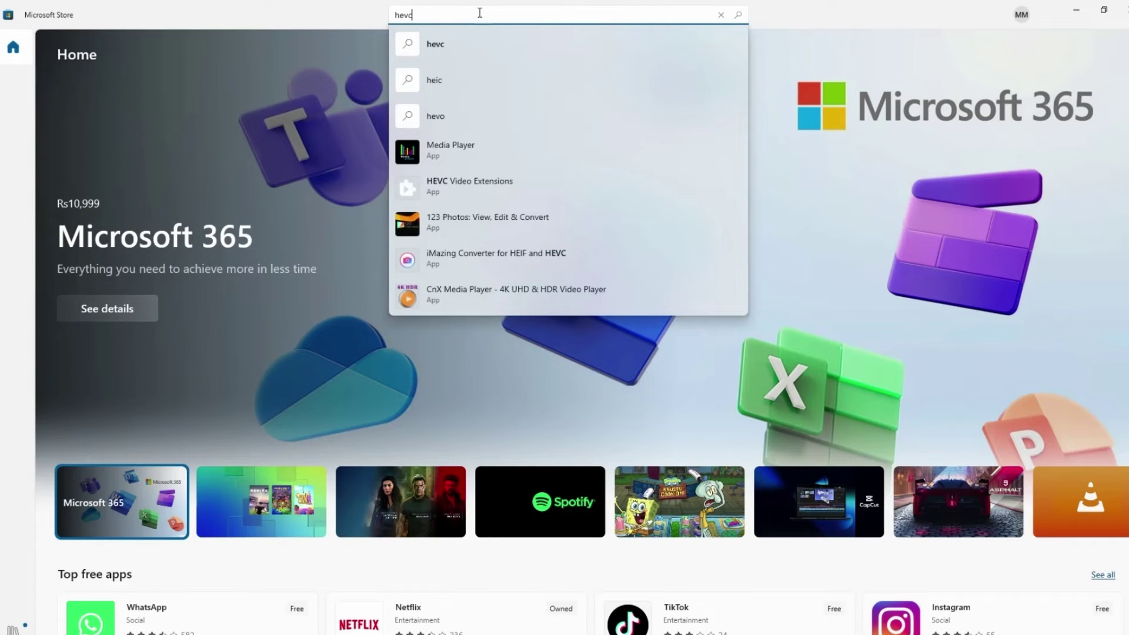
{"action": "left_click", "coordinate": [501, 190]}
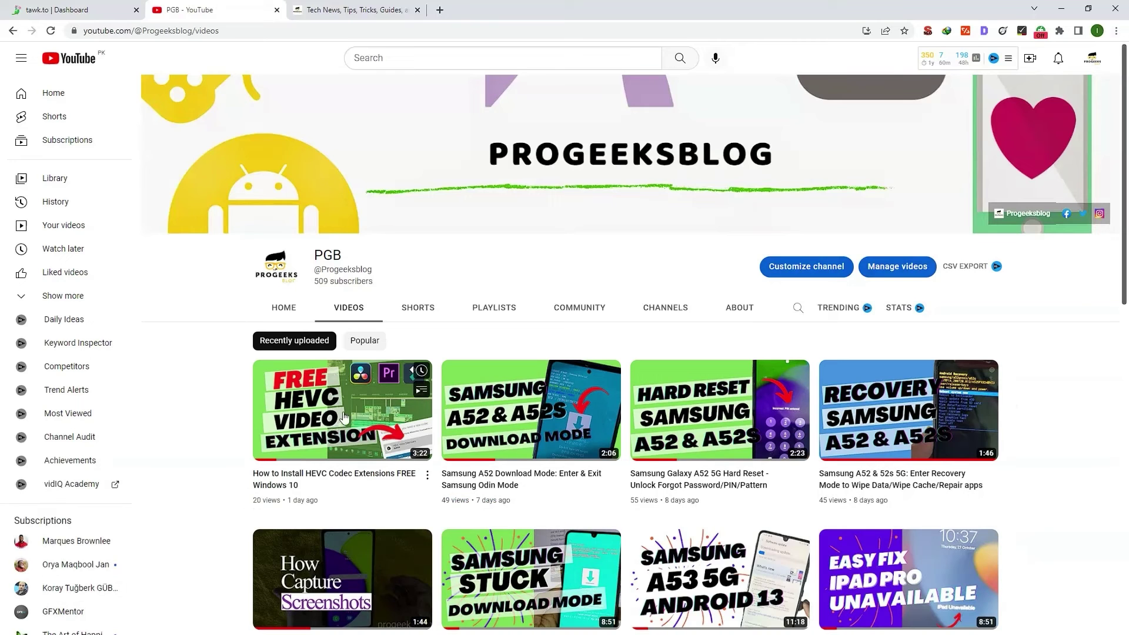
Open the YouTube video "How to Install HEVC Codec Extensions FREE Windows 10", pause it, and expand its description.
{"action": "left_click", "coordinate": [335, 477]}
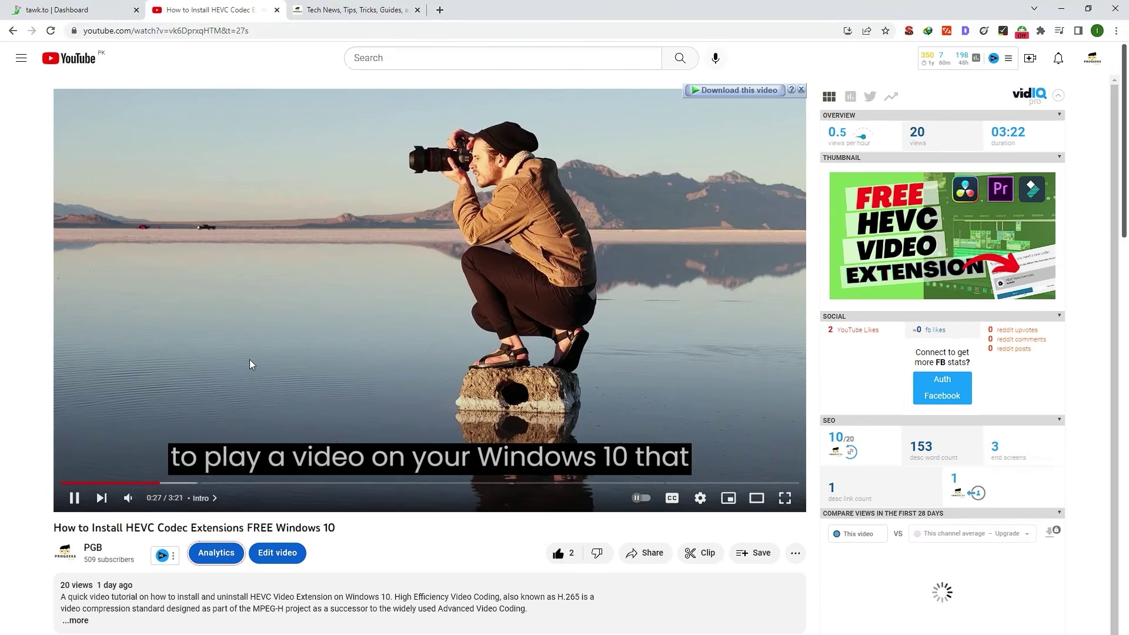
{"action": "left_click", "coordinate": [249, 365]}
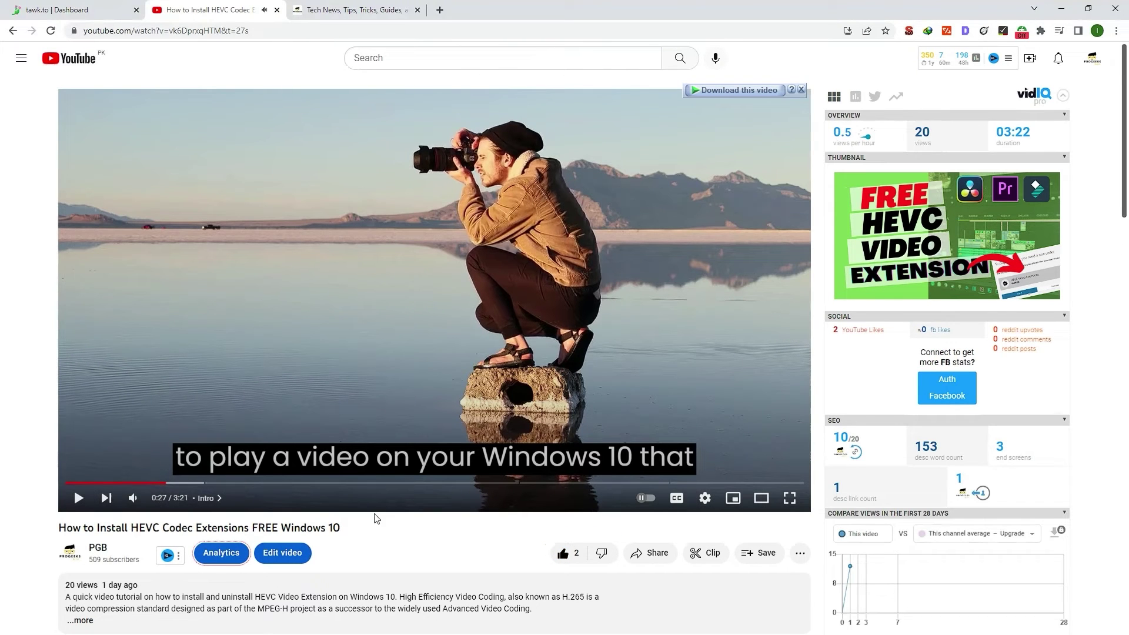
{"action": "scroll", "coordinate": [405, 497], "scroll_direction": "down", "scroll_amount": 2}
{"action": "left_click", "coordinate": [79, 503]}
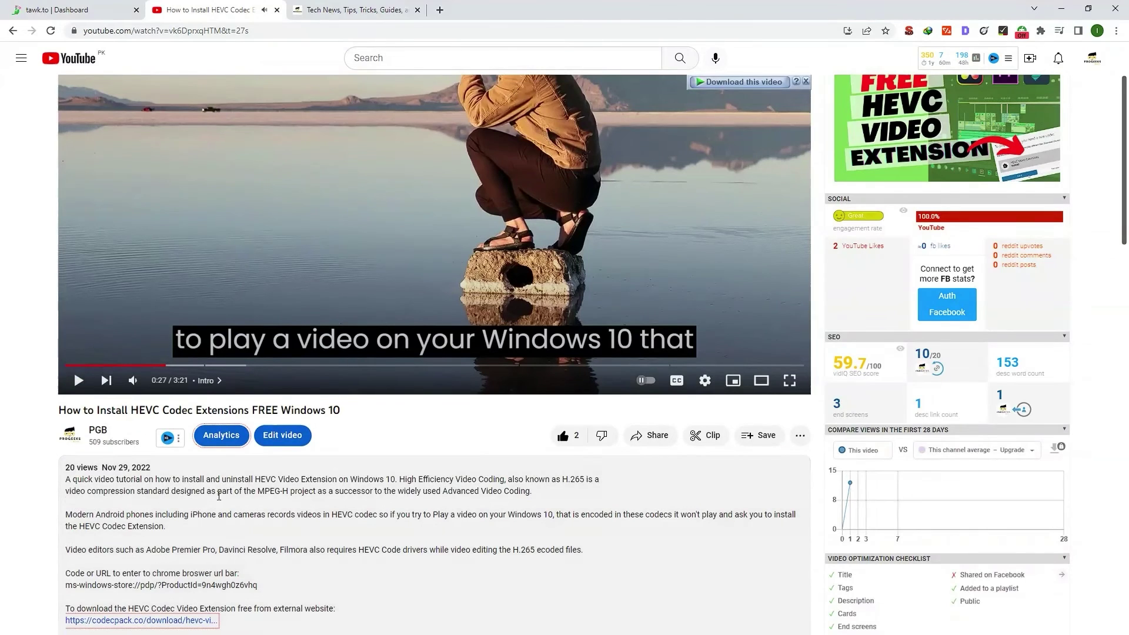
Copy the URL ms-windows-store://pdp/?ProductId=9n4wgh0z6vhq from the video description.
{"action": "scroll", "coordinate": [219, 501], "scroll_direction": "down", "scroll_amount": 4}
{"action": "scroll", "coordinate": [218, 500], "scroll_direction": "up", "scroll_amount": 1}
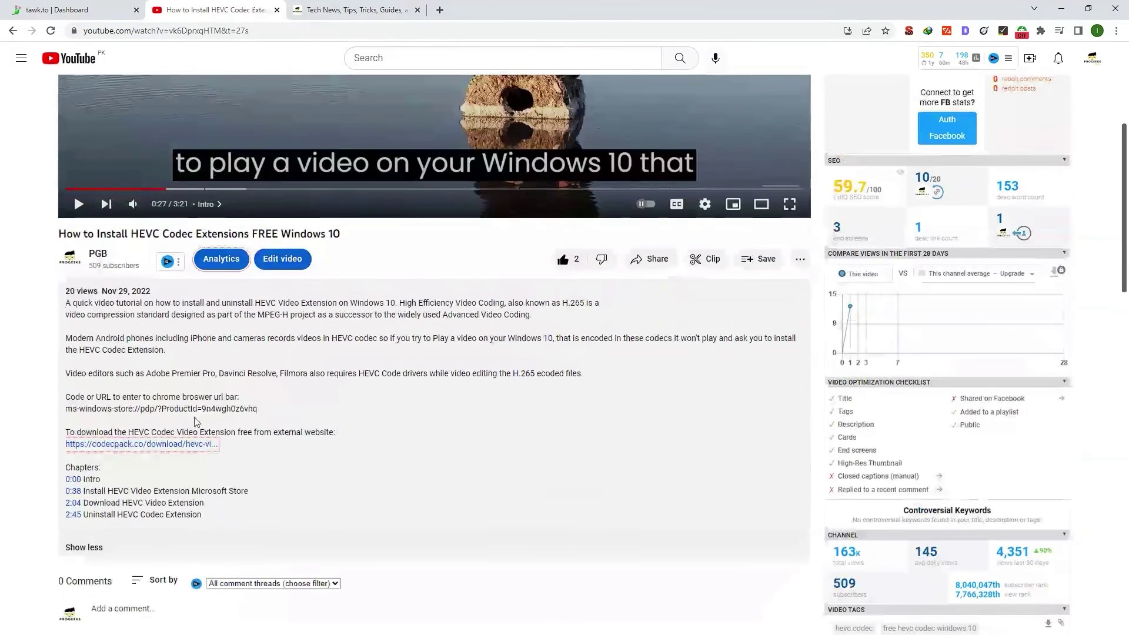
{"action": "triple_click", "coordinate": [194, 409]}
{"action": "right_click", "coordinate": [194, 409]}
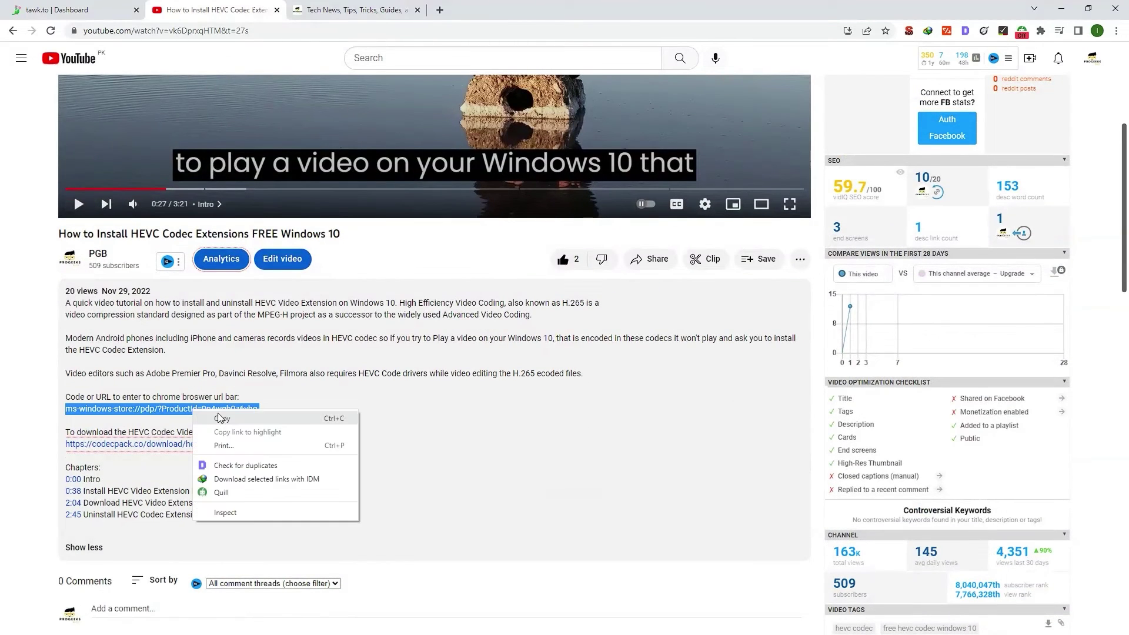
{"action": "left_click", "coordinate": [223, 419]}
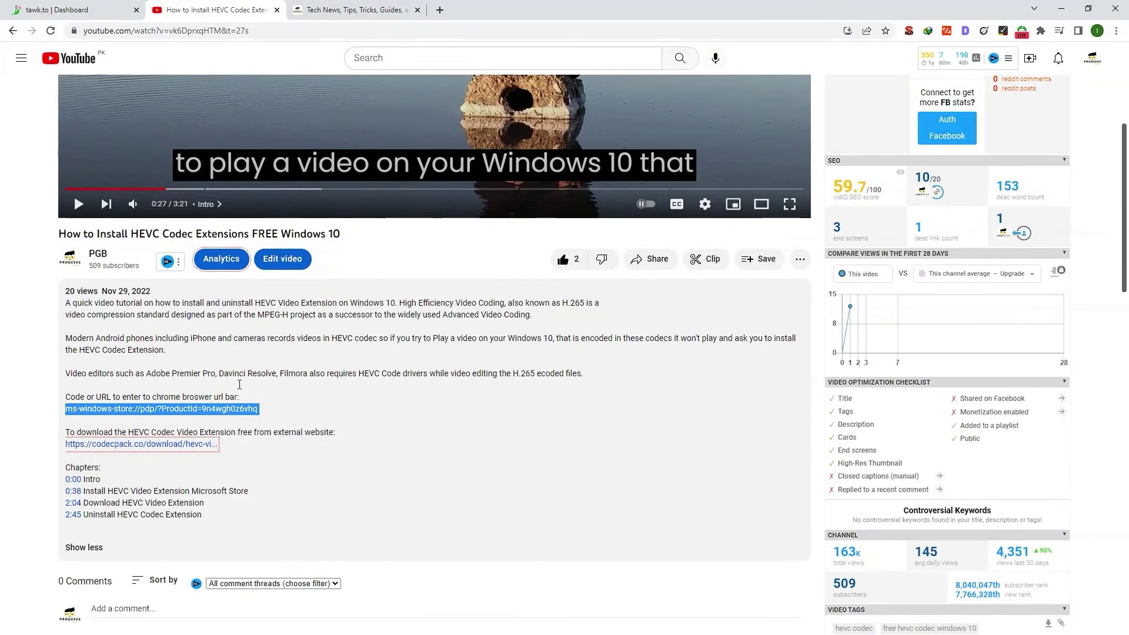
Load the copied store URL in a new browser tab and install HEVC Video Extensions from Device Manufacturer in Microsoft Store.
{"action": "left_click", "coordinate": [438, 10]}
{"action": "key", "text": "ctrl+v"}
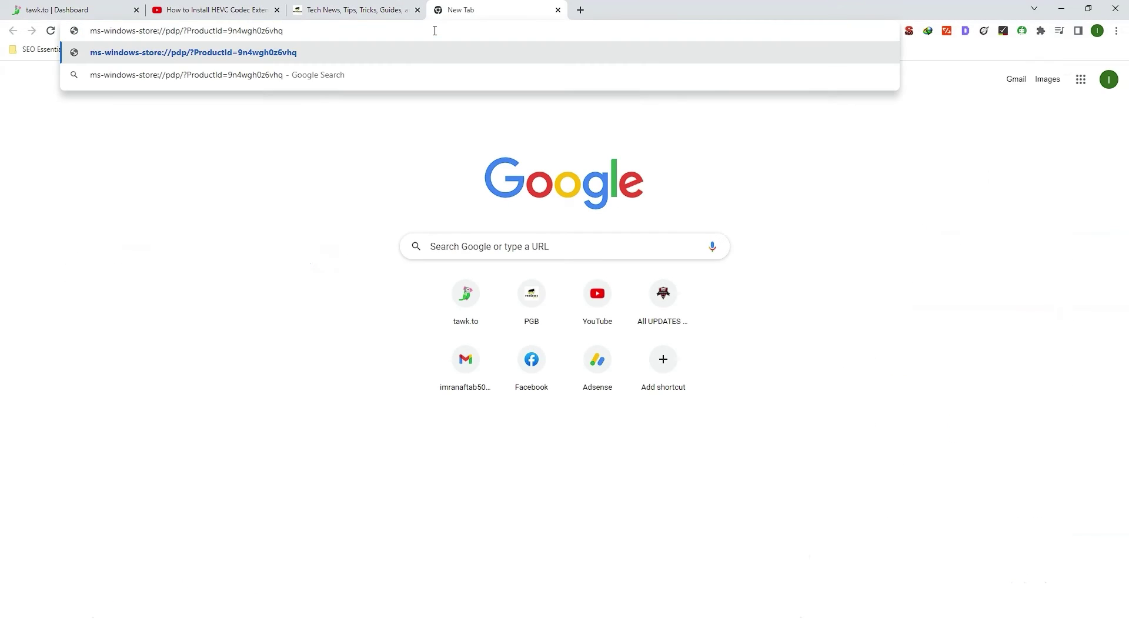
{"action": "left_click", "coordinate": [310, 52]}
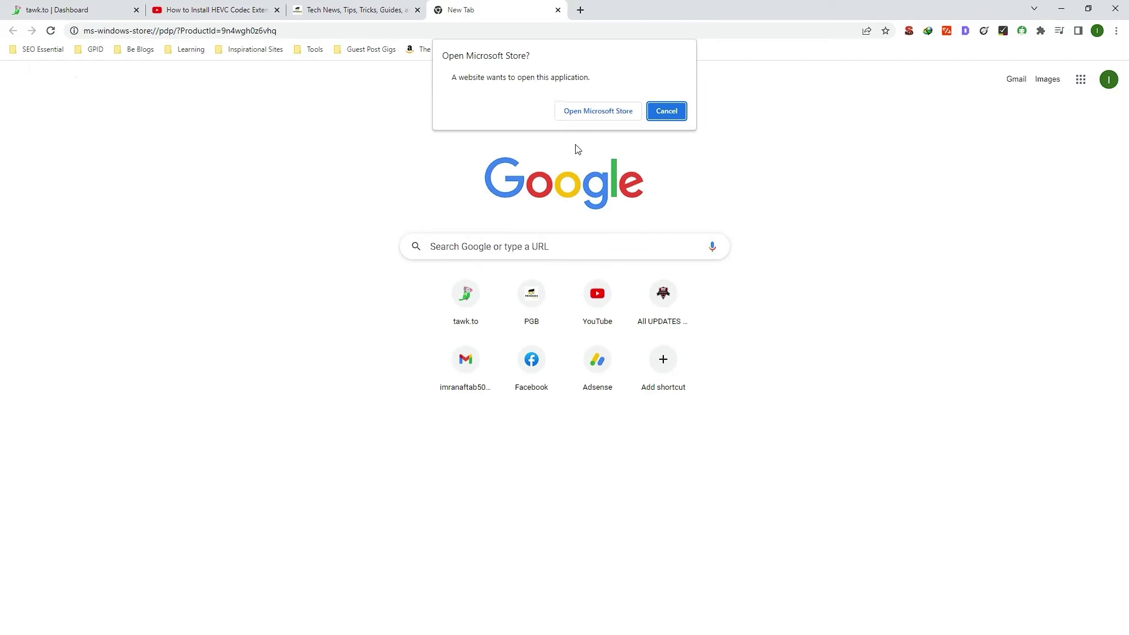
{"action": "left_click", "coordinate": [594, 117]}
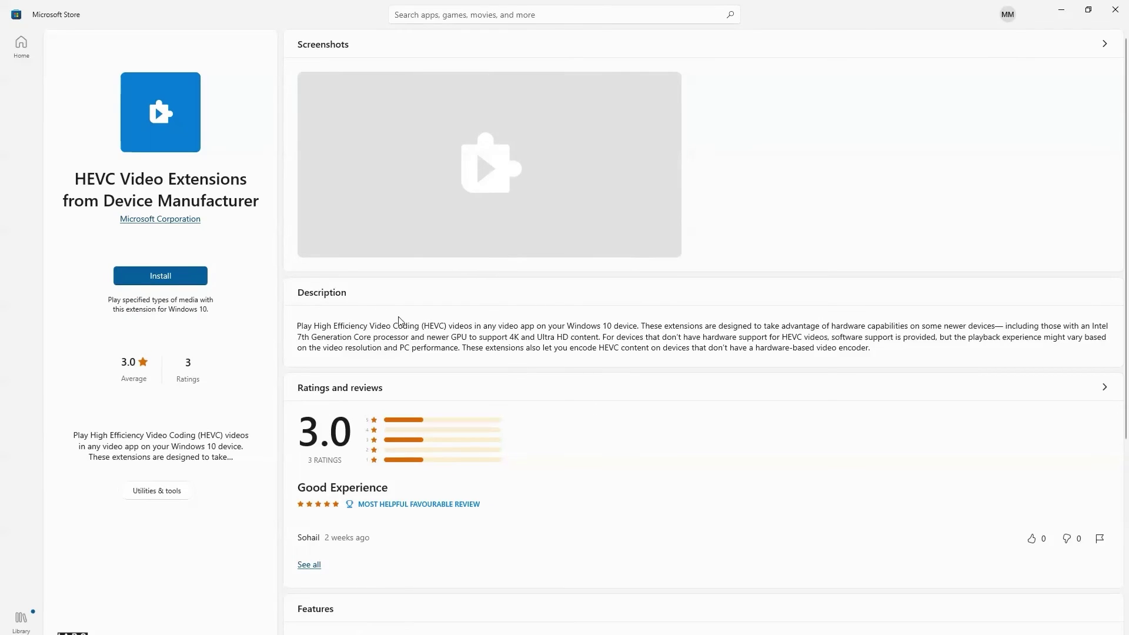
{"action": "left_click", "coordinate": [163, 272]}
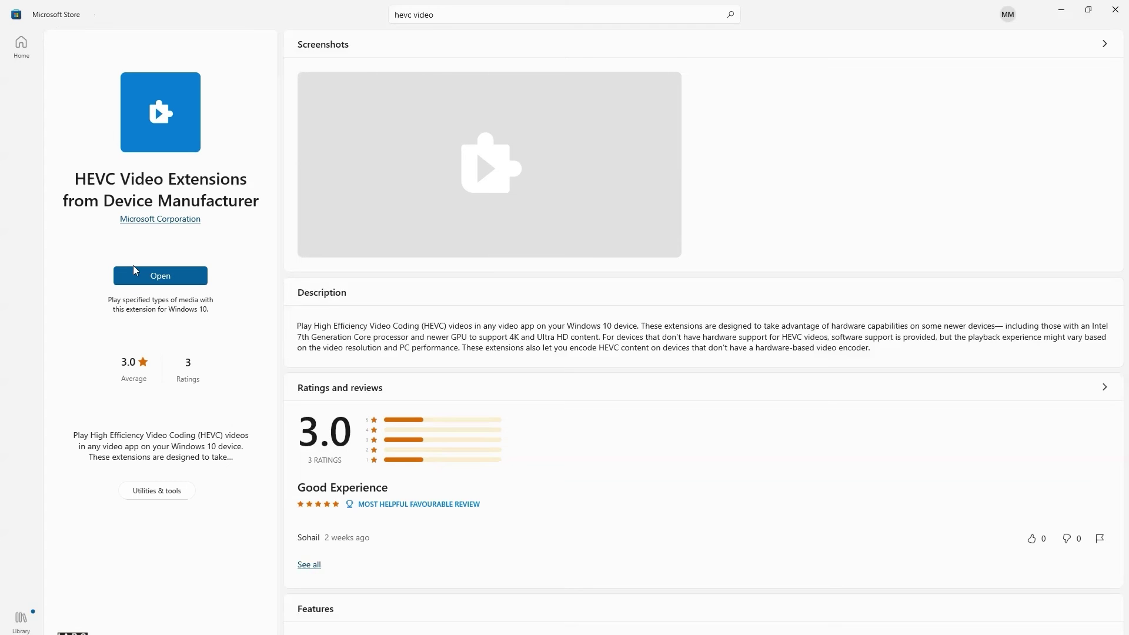
{"action": "left_click", "coordinate": [160, 276]}
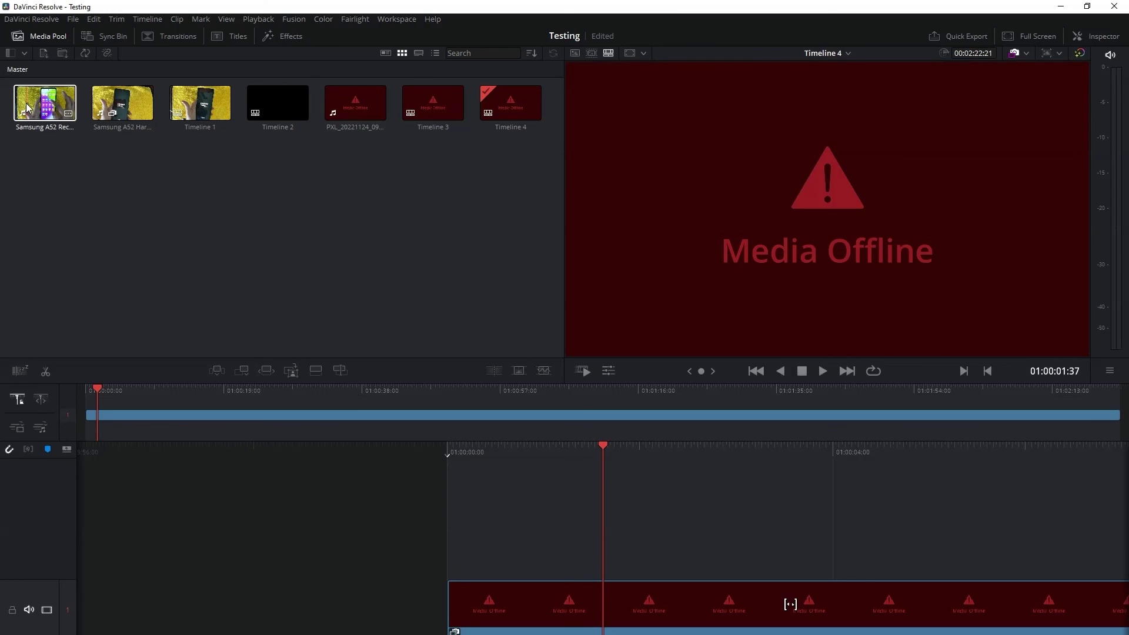
Return to DaVinci Resolve, add the Samsung A52 Recovery Mode clip to Timeline 4, and play the timeline.
{"action": "left_click_drag", "start_coordinate": [37, 112], "coordinate": [441, 530]}
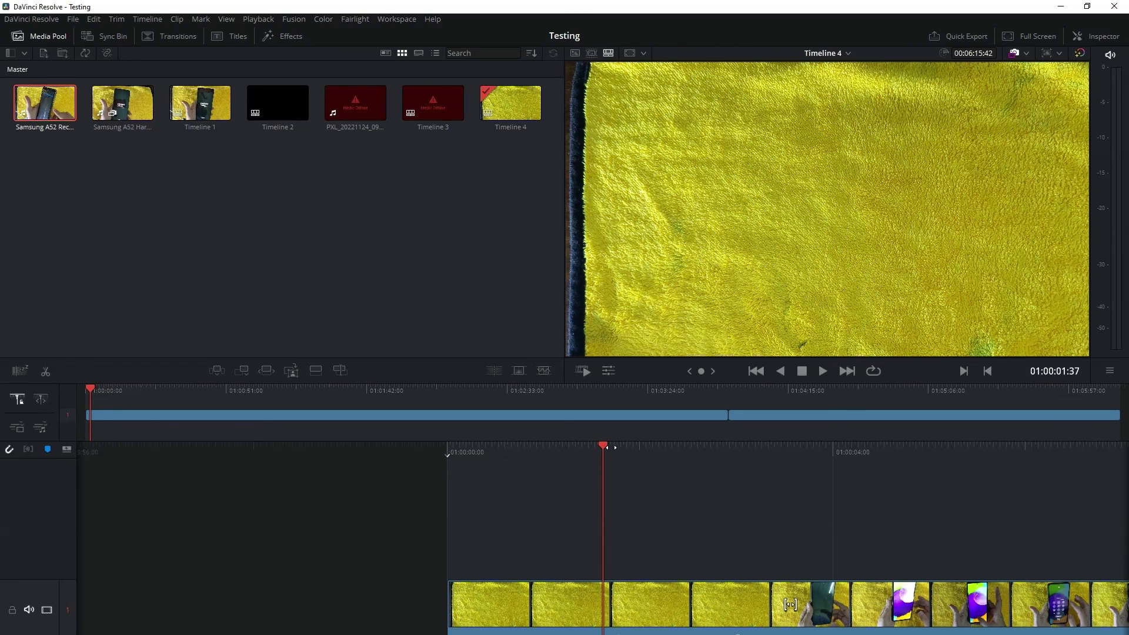
{"action": "key", "text": "space"}
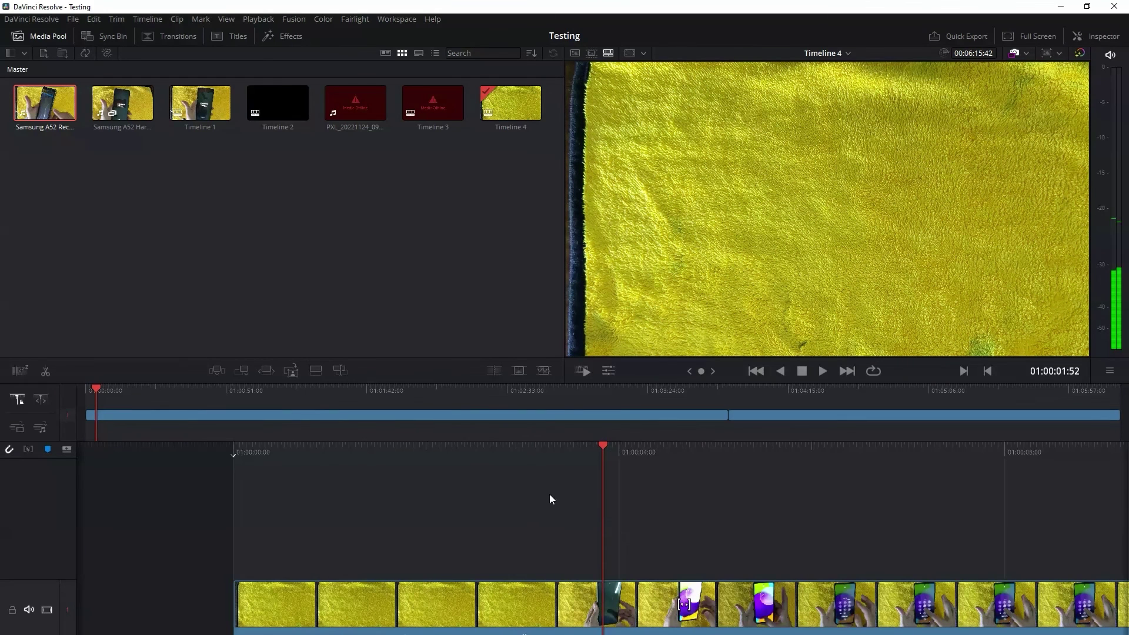